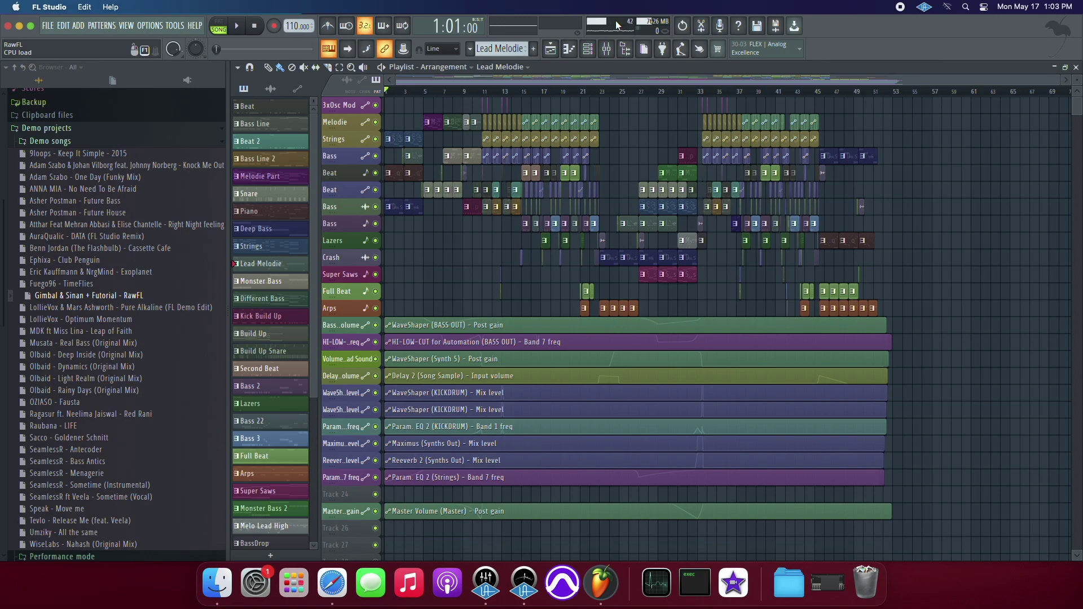
Hide the Playlist to reveal RawFL's Channel rack and its nine synth channels
click(1076, 67)
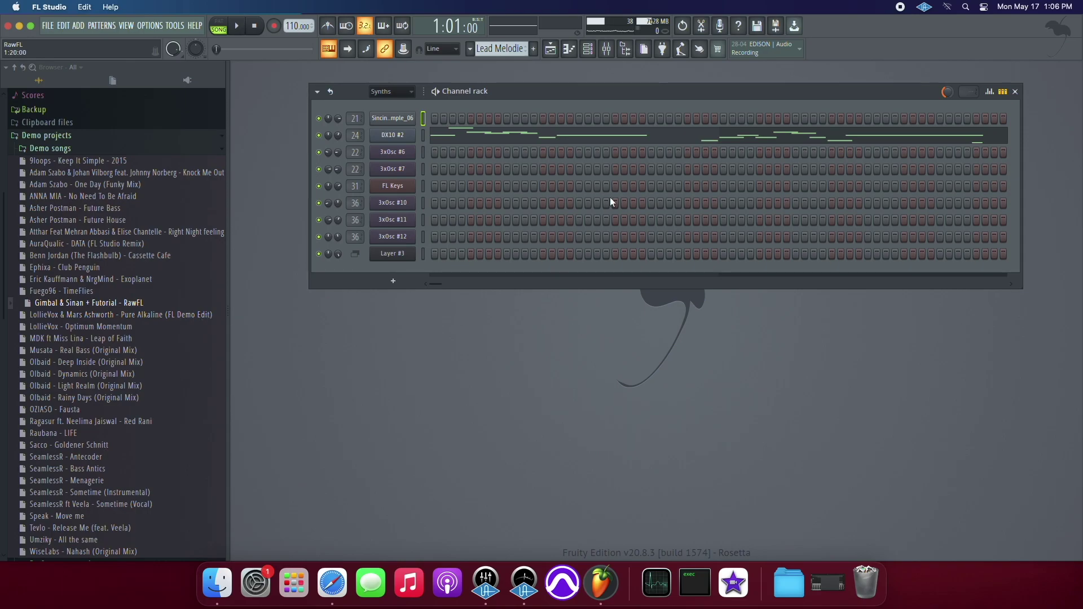
key(F5)
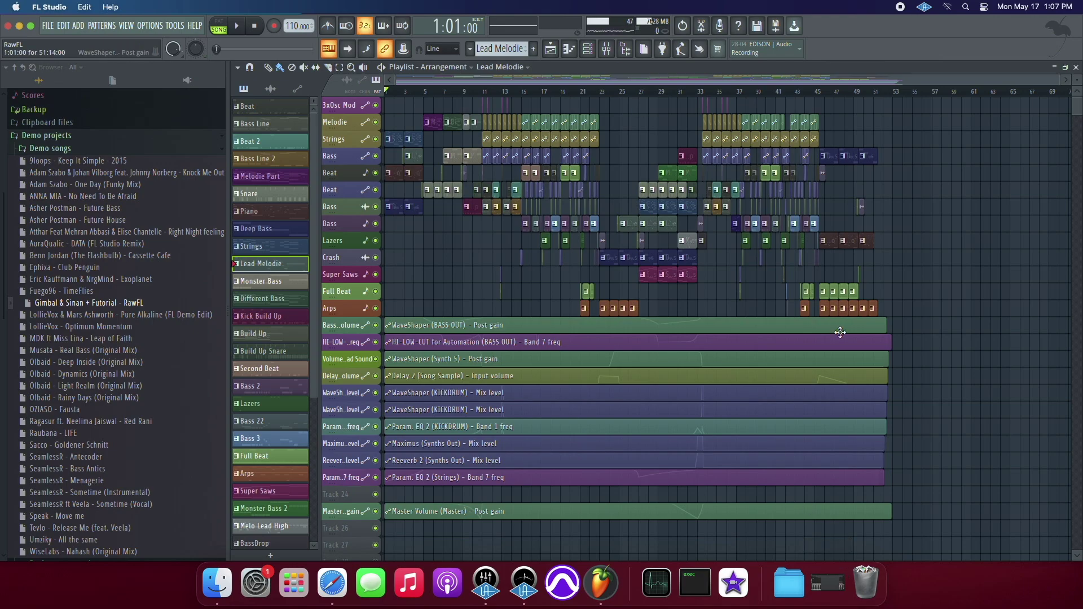
click(620, 25)
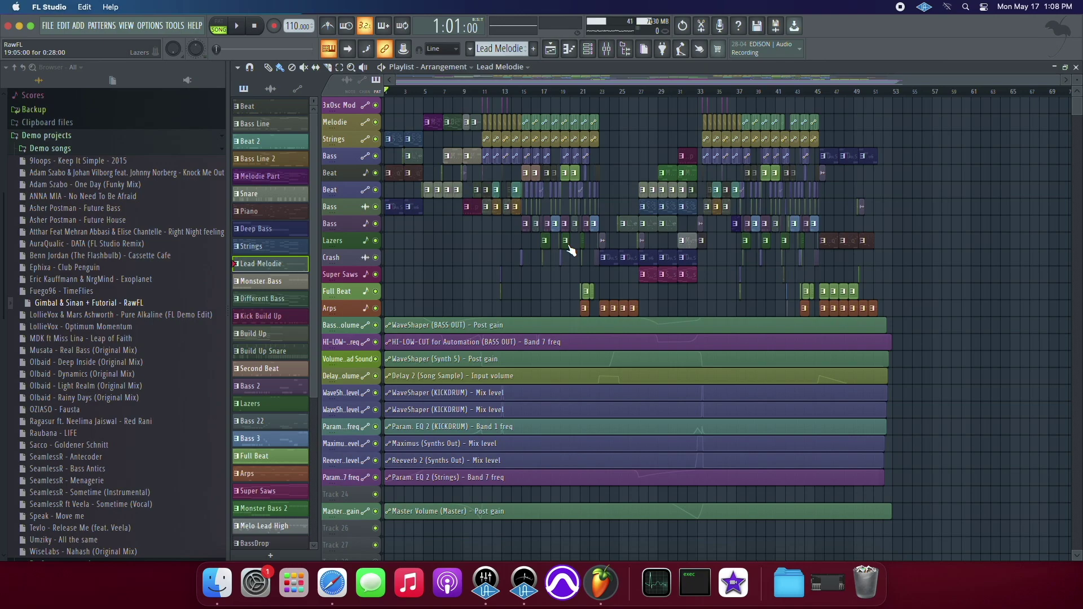
scroll(533, 183, down, 3)
Start RawFL playback and jump along the ruler through bars 5, 7, 9, 10, 13, 15, 17 and 20
scroll(533, 183, up, 3)
scroll(608, 94, up, 5)
key(space)
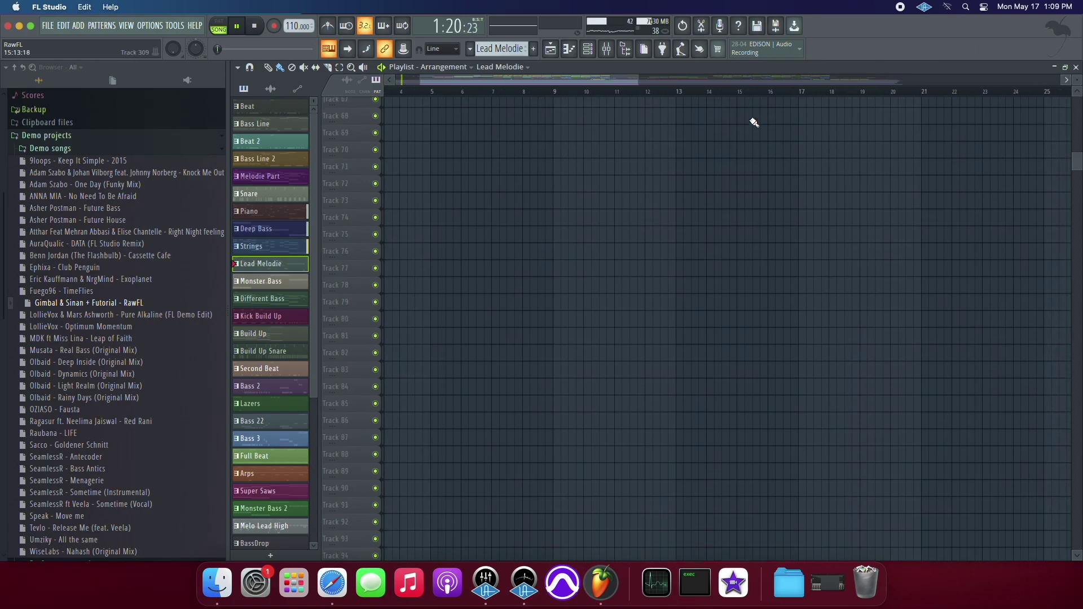
scroll(752, 121, up, 15)
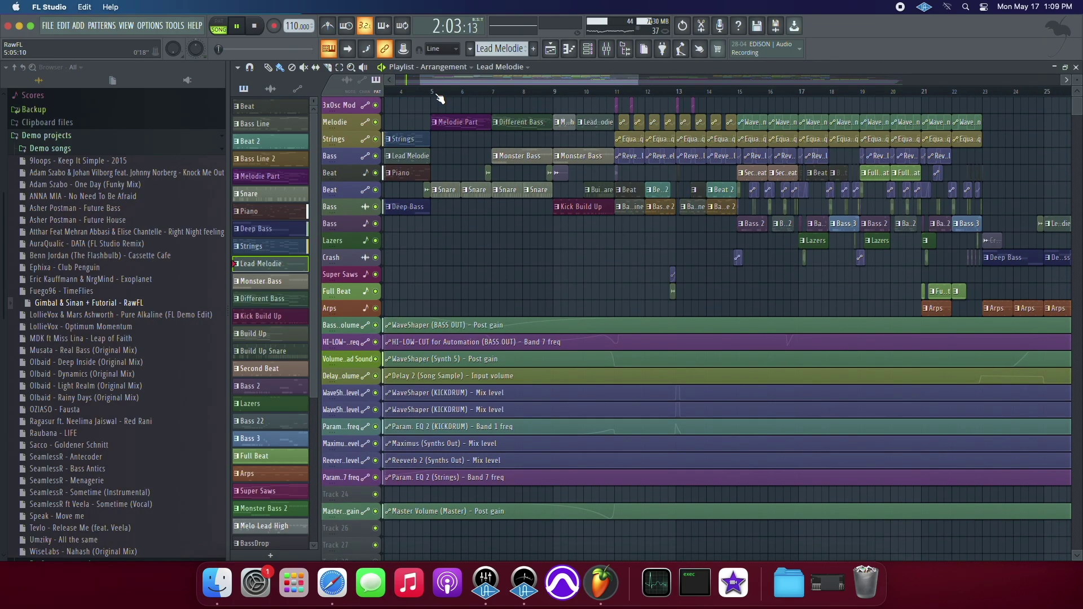
click(438, 93)
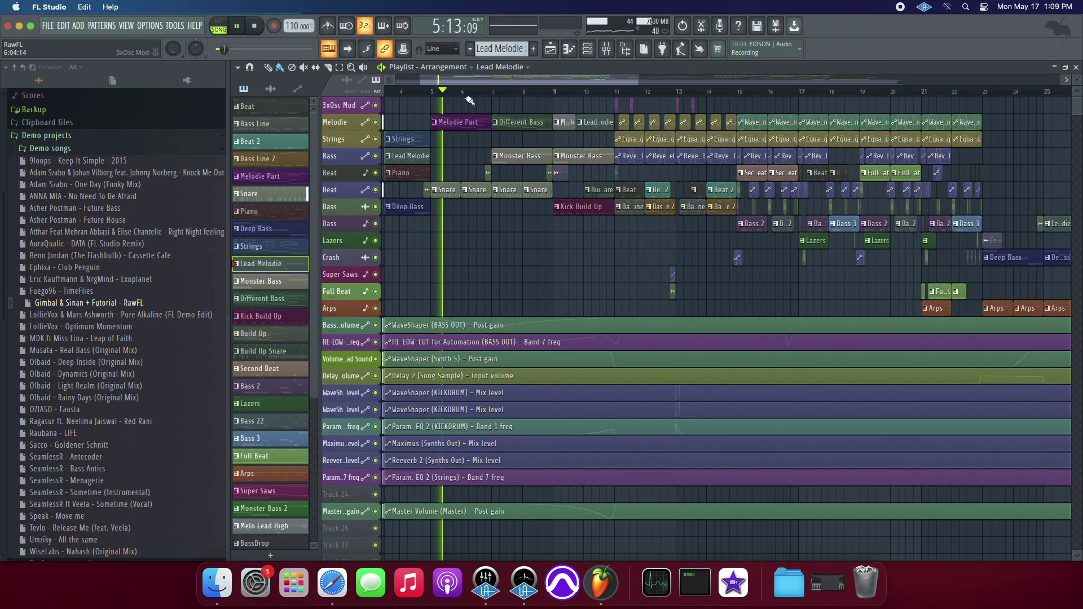
click(495, 94)
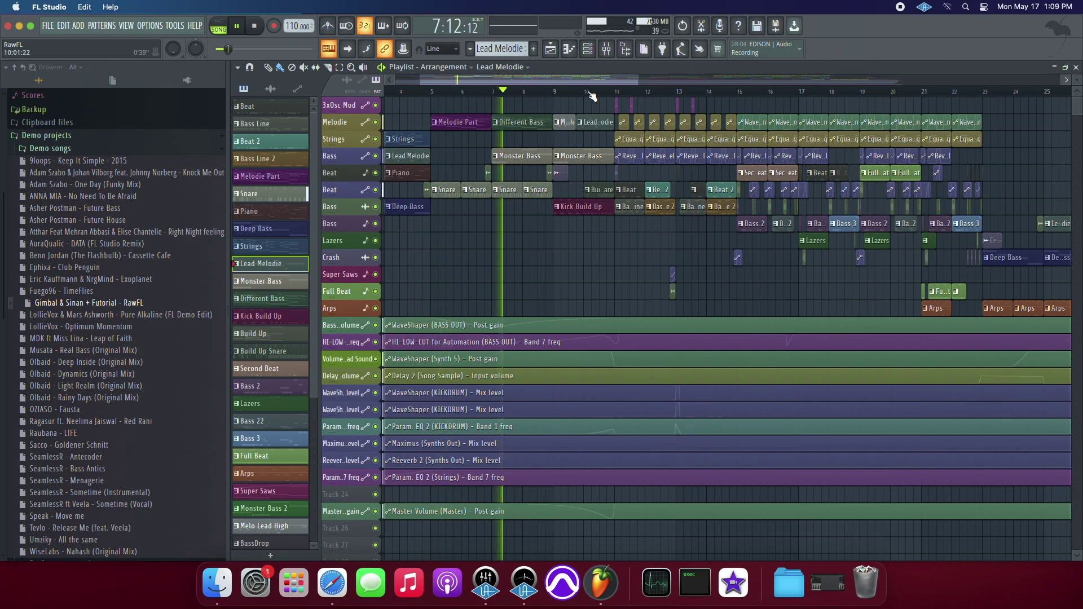
click(554, 93)
click(602, 94)
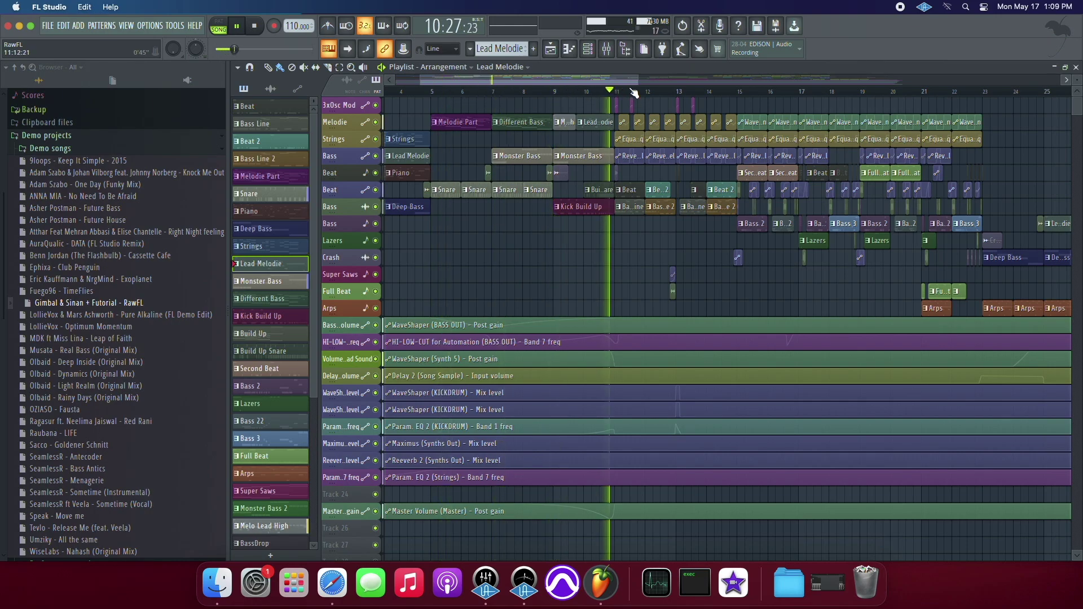
click(680, 94)
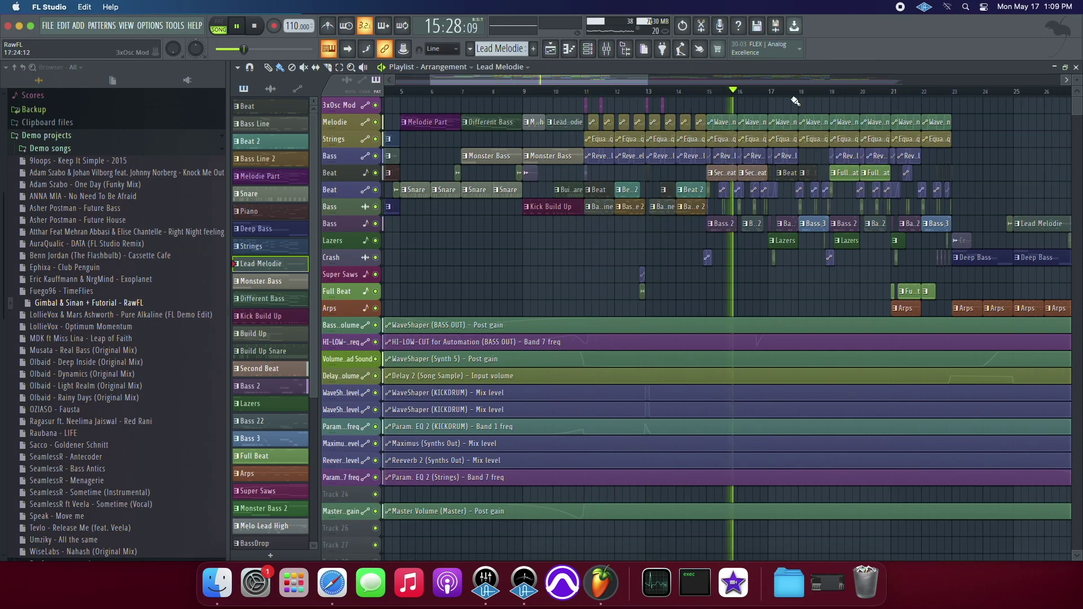
click(728, 94)
click(778, 93)
click(863, 94)
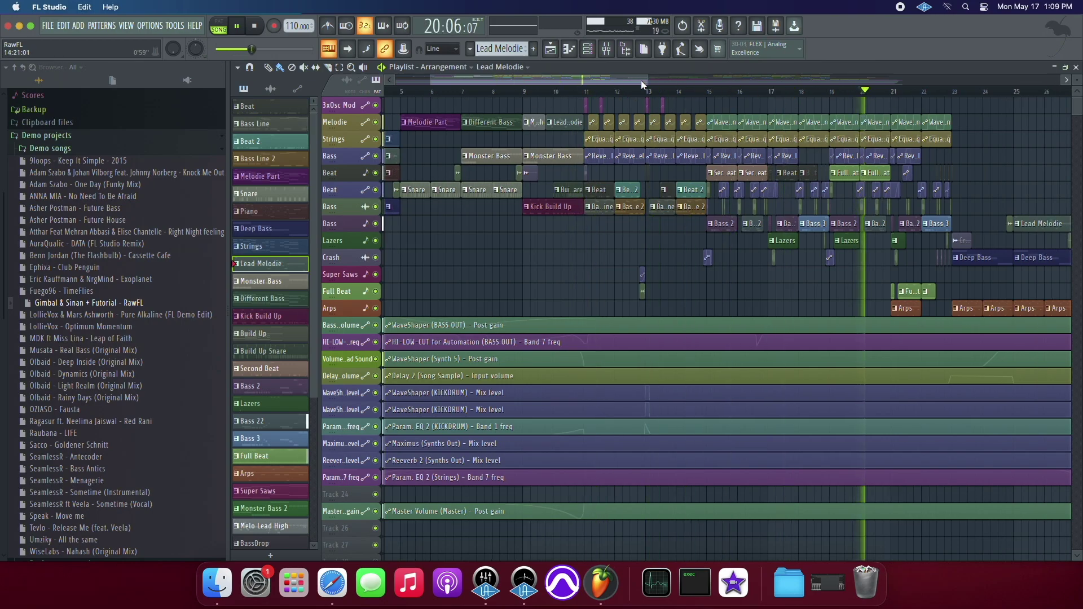
Zoom out the Playlist and hop playback among bars 23, 38, 34, 33, 21 and 19
drag(651, 80, 614, 79)
scroll(613, 78, down, 5)
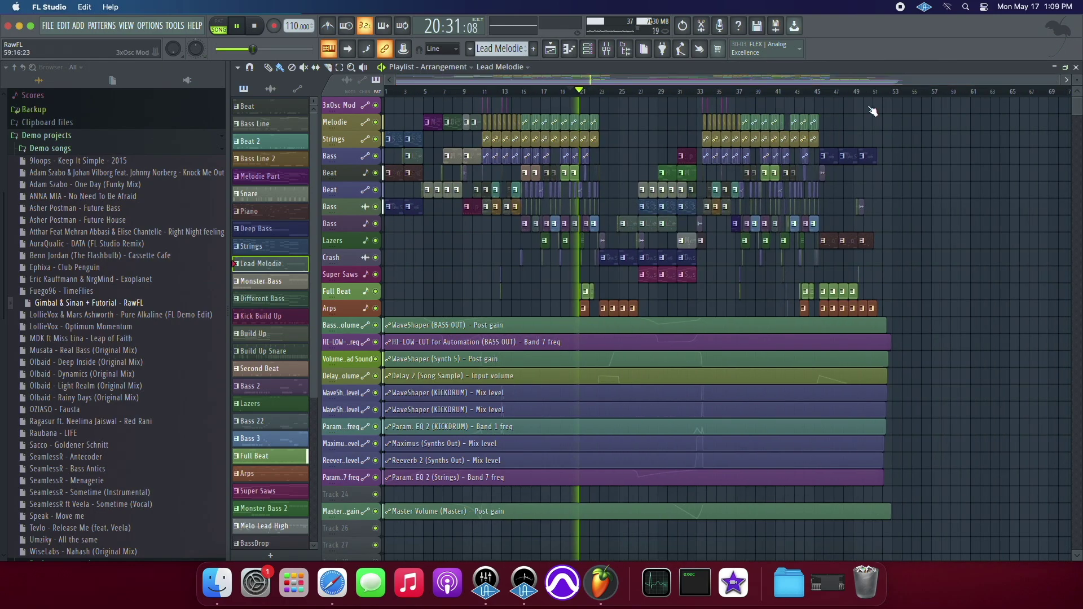
click(601, 94)
click(618, 94)
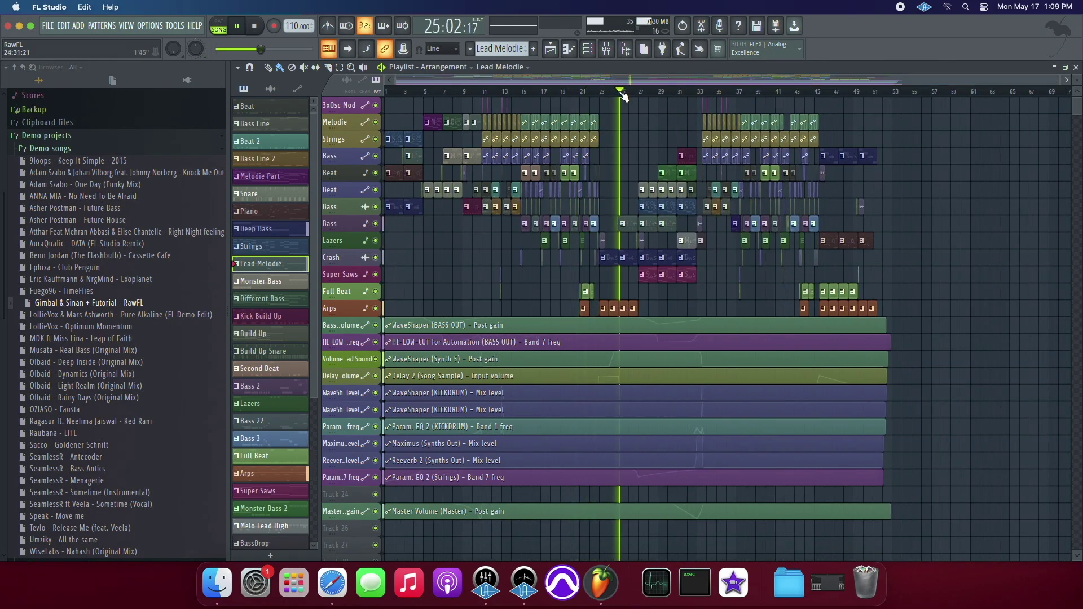
click(746, 96)
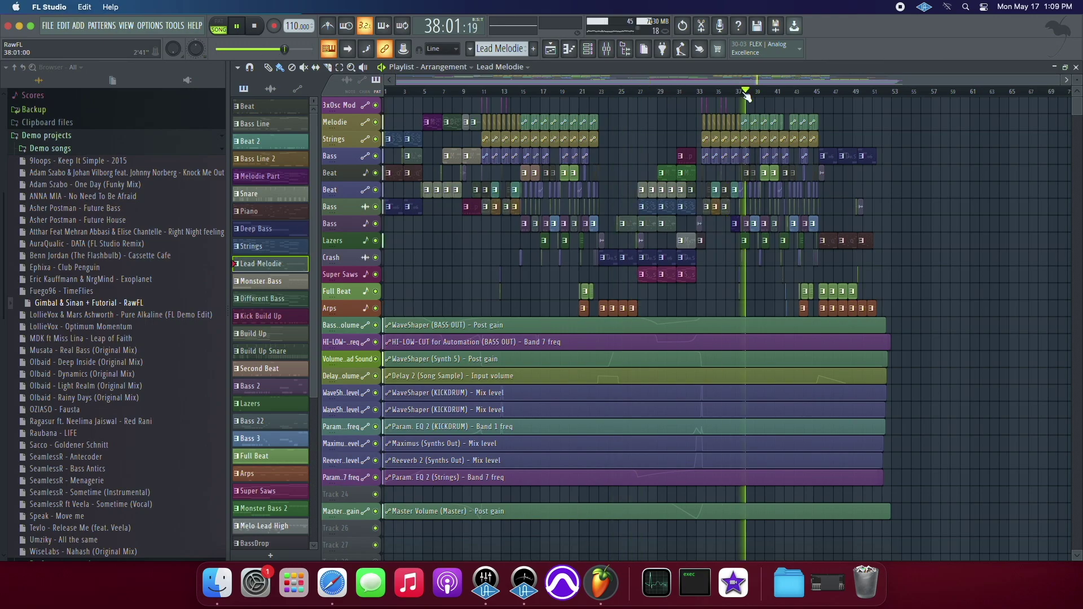
click(704, 94)
click(702, 94)
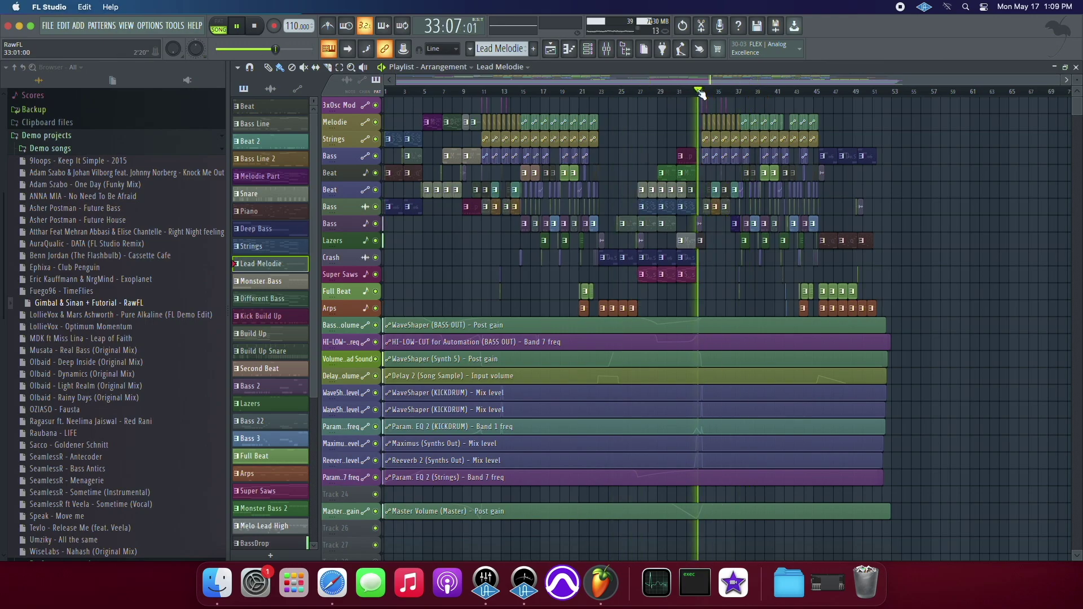
click(585, 94)
click(559, 94)
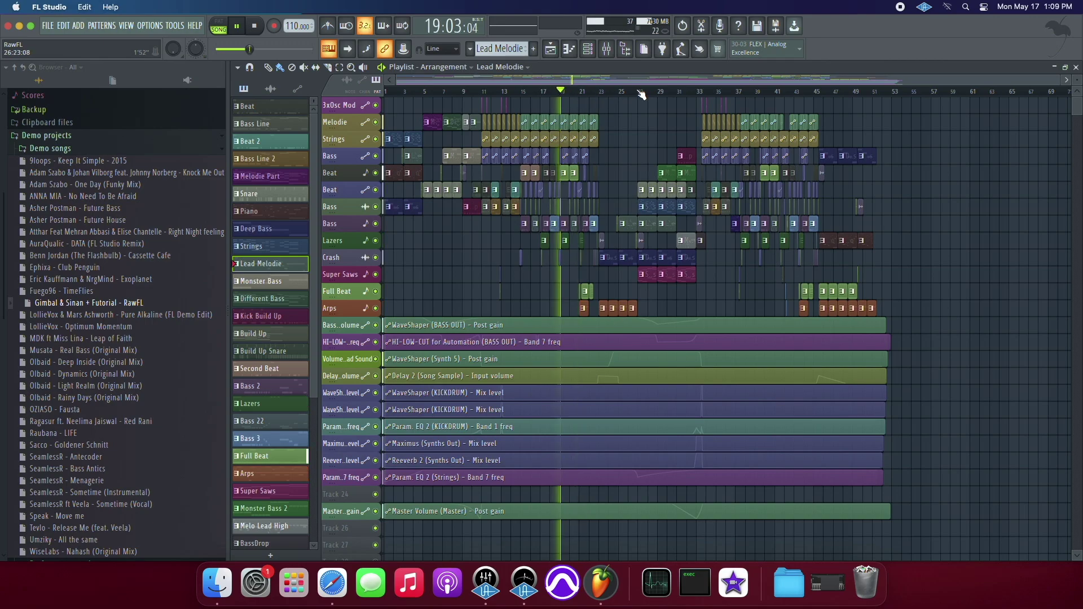
Jump playback to bars 27, 33 and 32, then ahead to bars 39 and 42
click(639, 94)
click(703, 94)
click(683, 94)
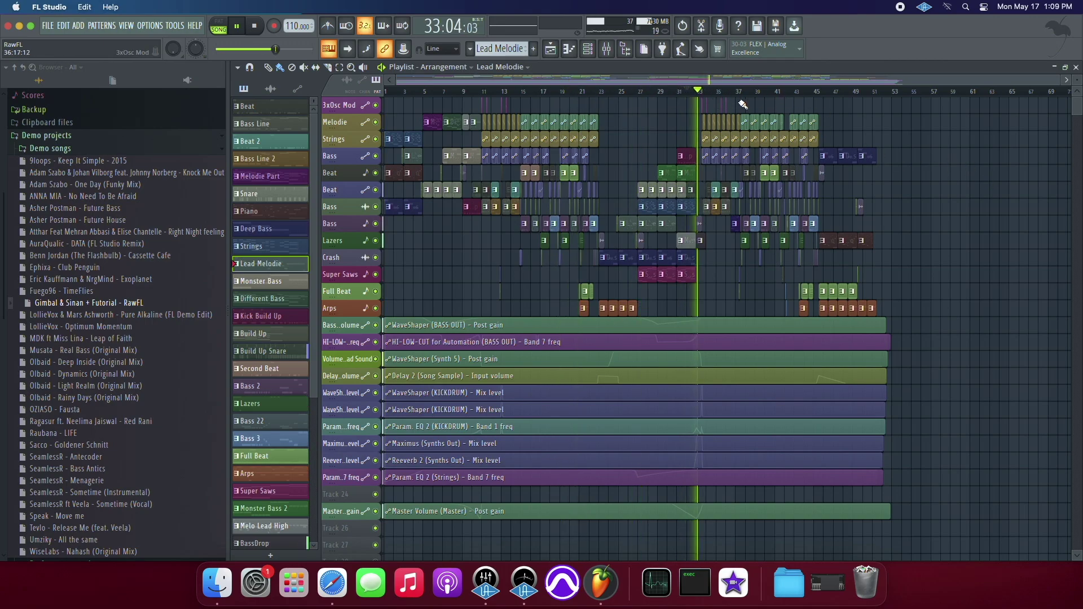
click(685, 93)
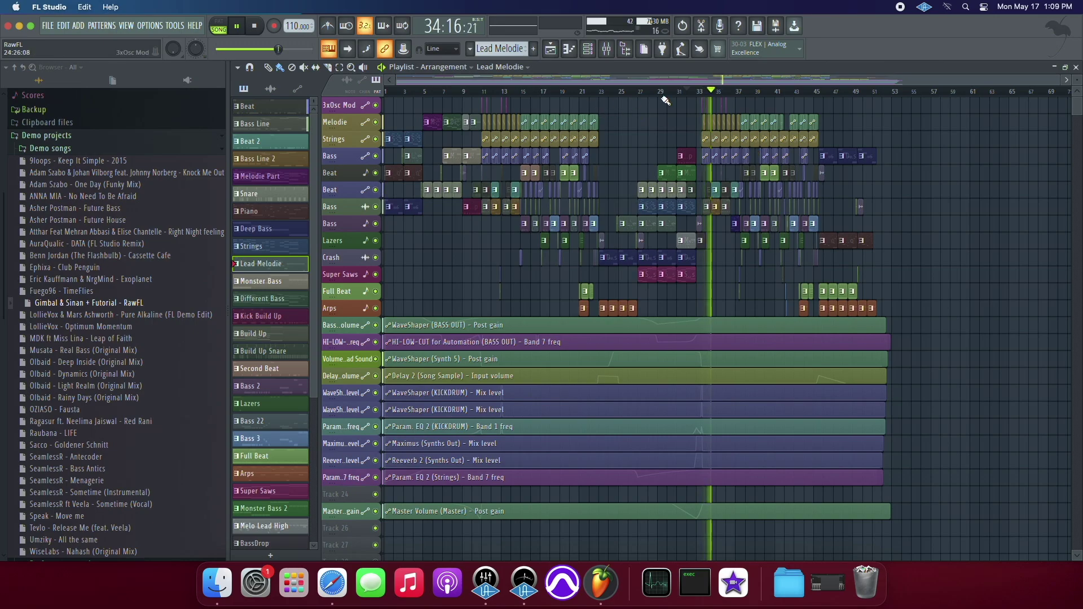
click(754, 92)
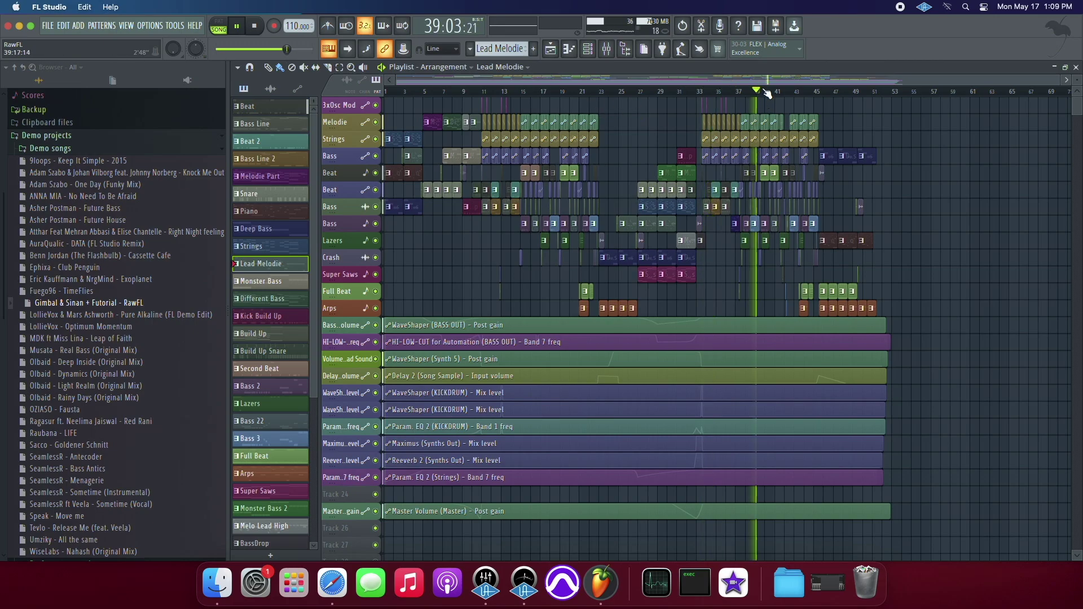
click(783, 92)
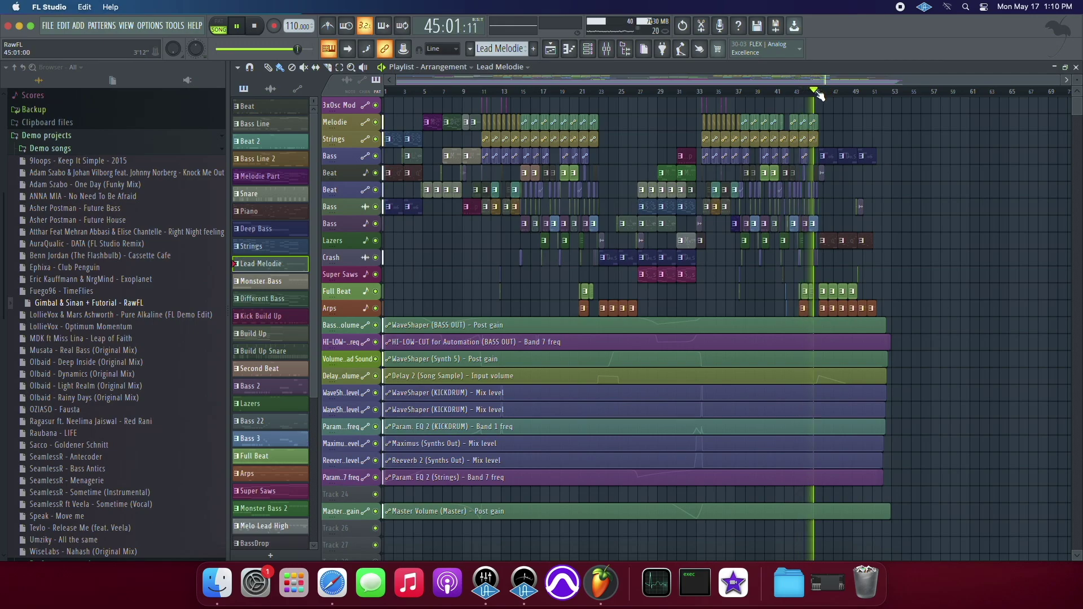
Pause playback, set Audio settings Buffer length to 4096smp, then back to 512smp (11 ms)
click(327, 68)
key(space)
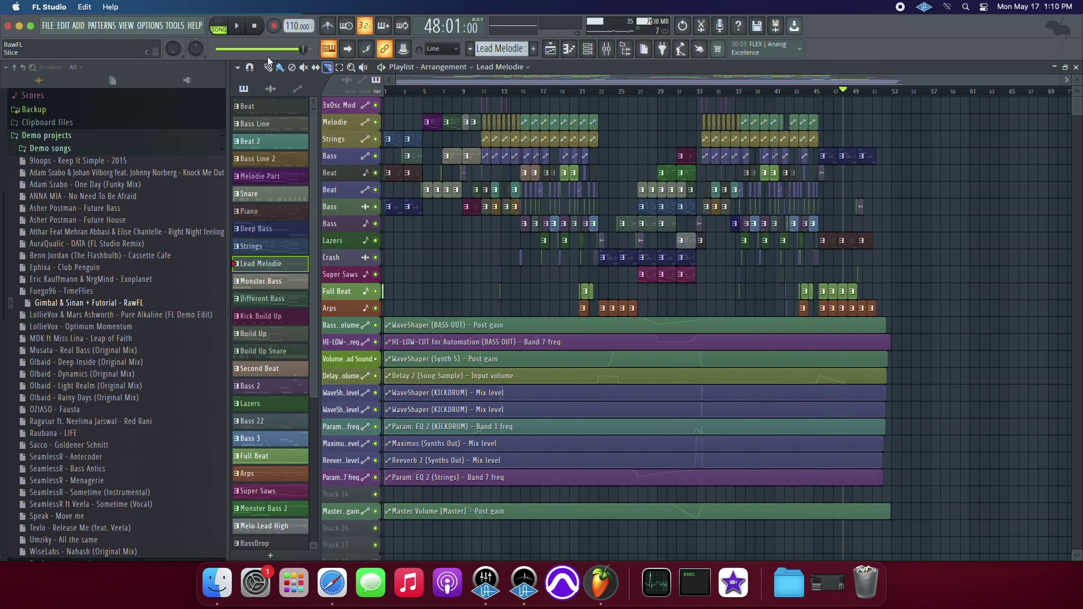
click(149, 26)
click(151, 61)
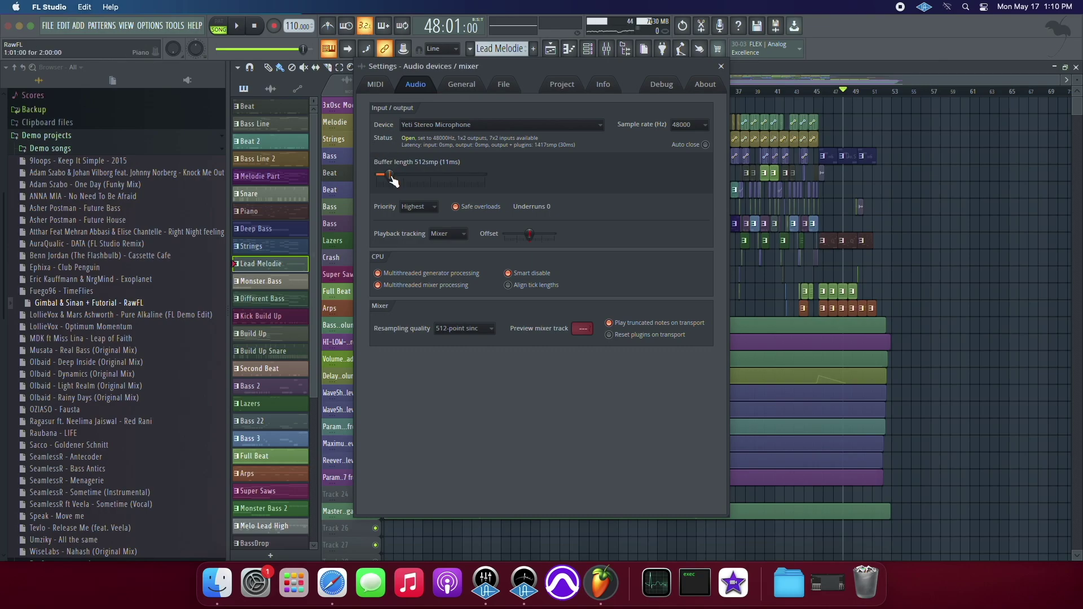
drag(394, 179, 488, 177)
drag(389, 175, 485, 175)
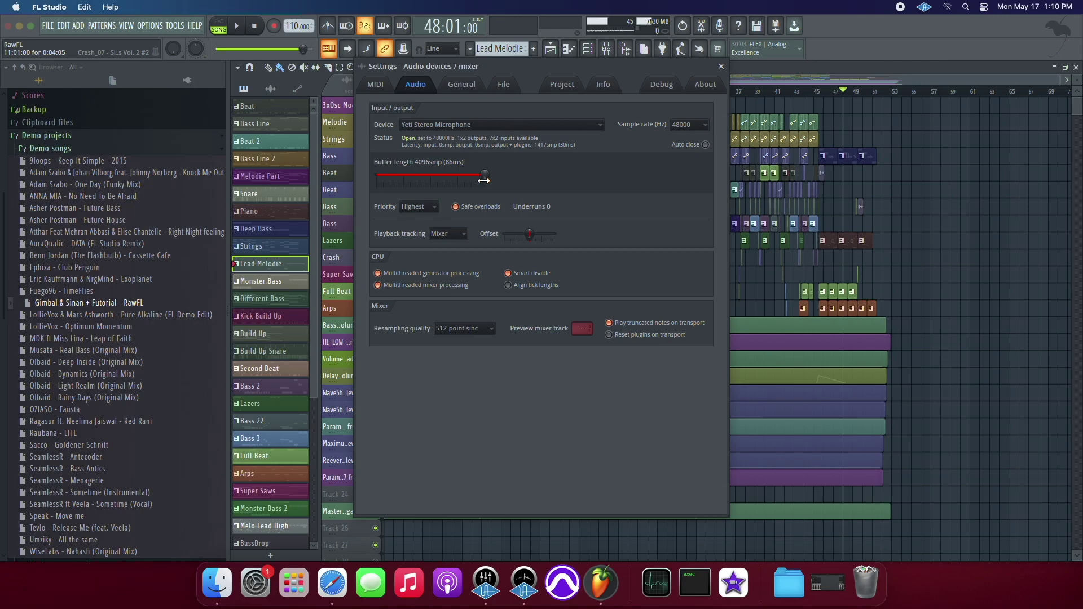
scroll(483, 180, down, 5)
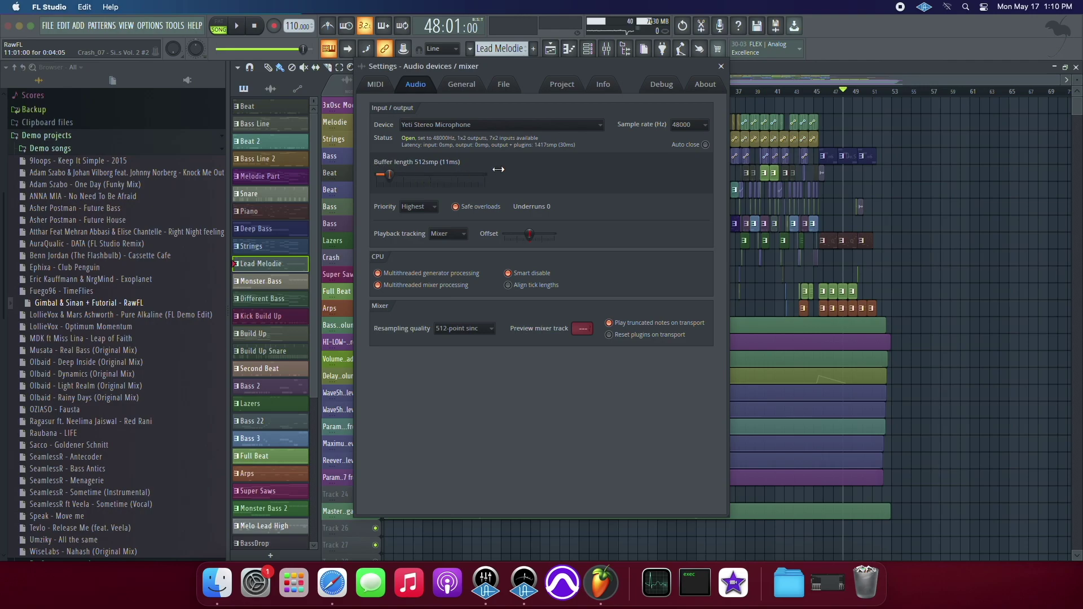
click(718, 68)
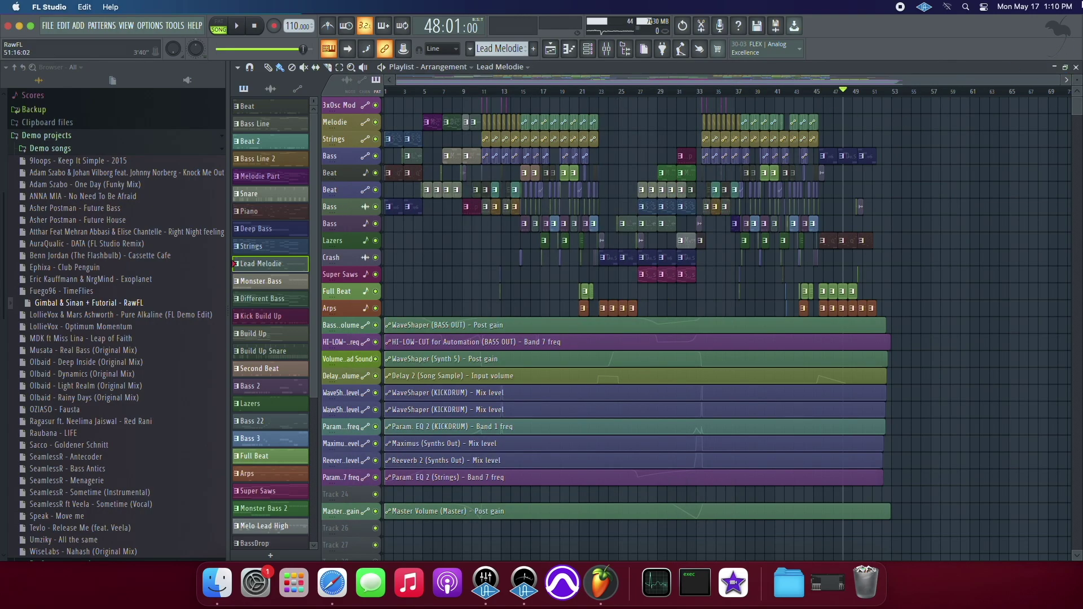
click(587, 49)
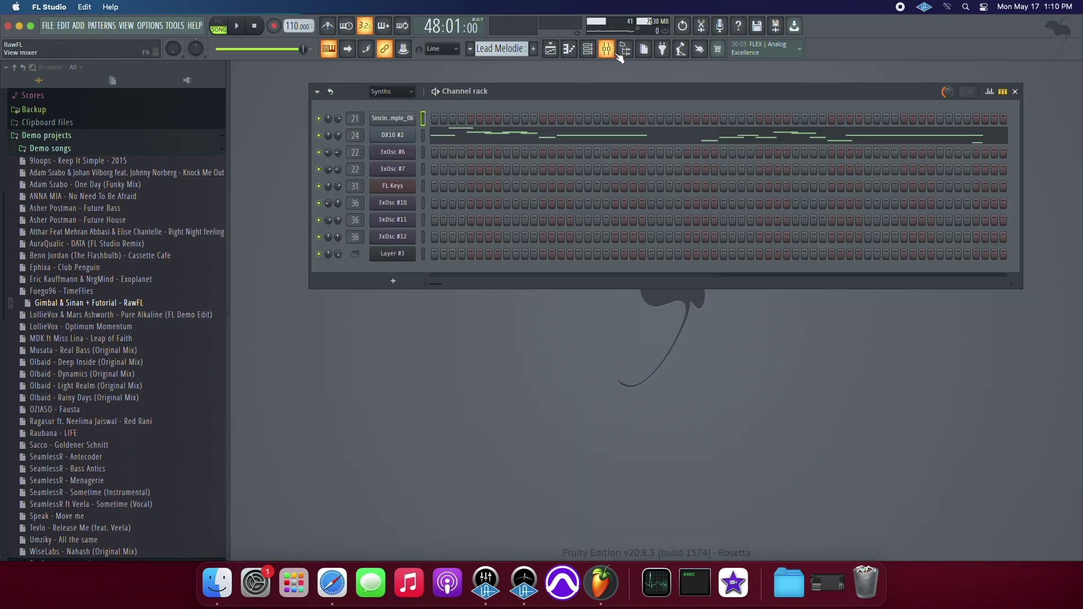
click(607, 49)
drag(737, 289, 844, 181)
click(694, 102)
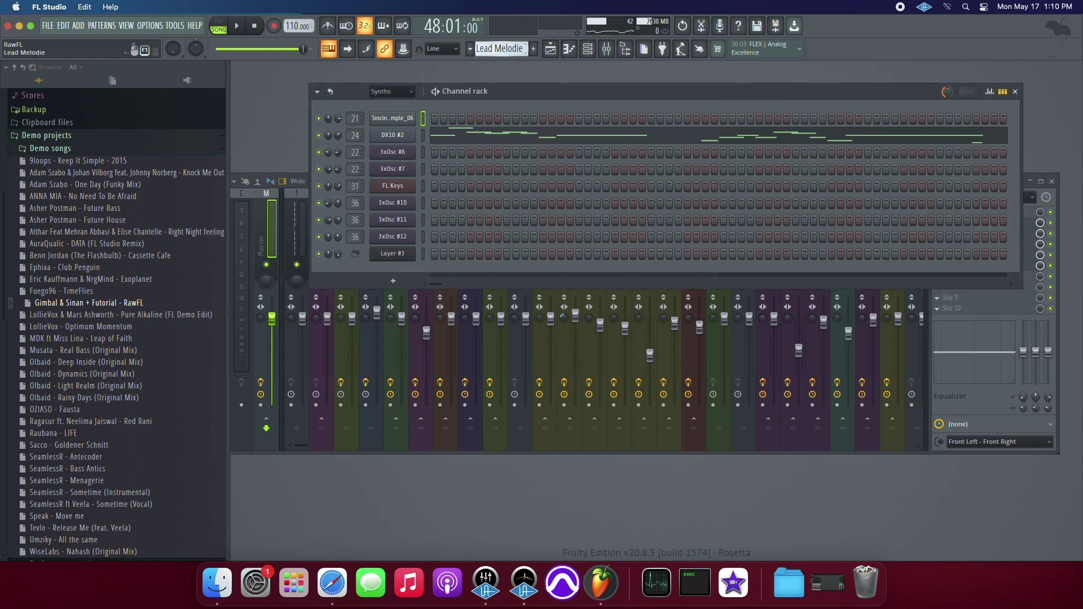
key(F5)
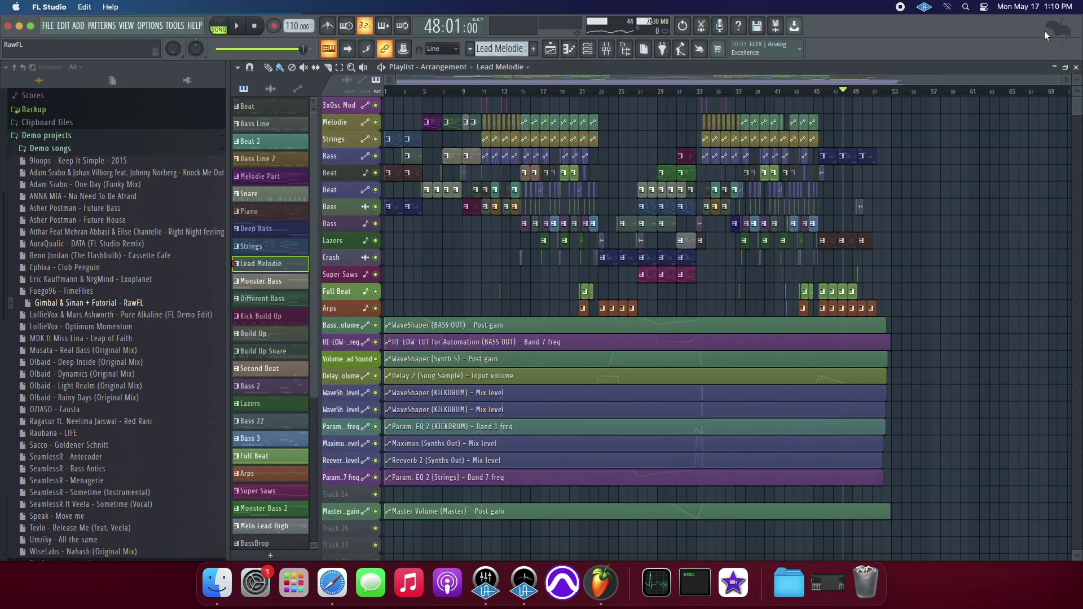
Reset the song position to bar 1 and adjust the Playlist track row height
click(254, 26)
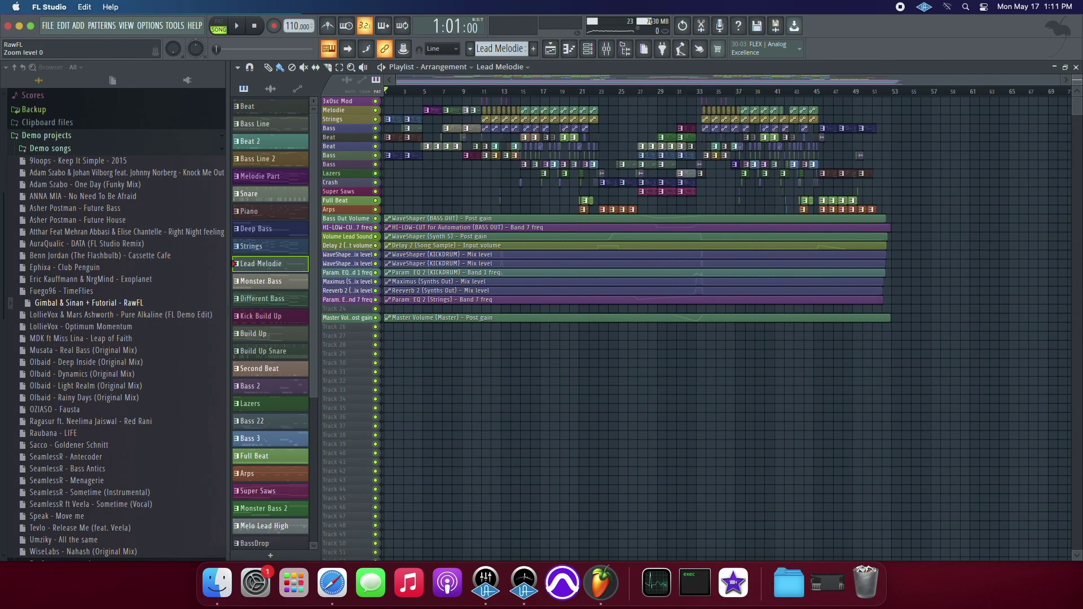
drag(1077, 79, 1077, 74)
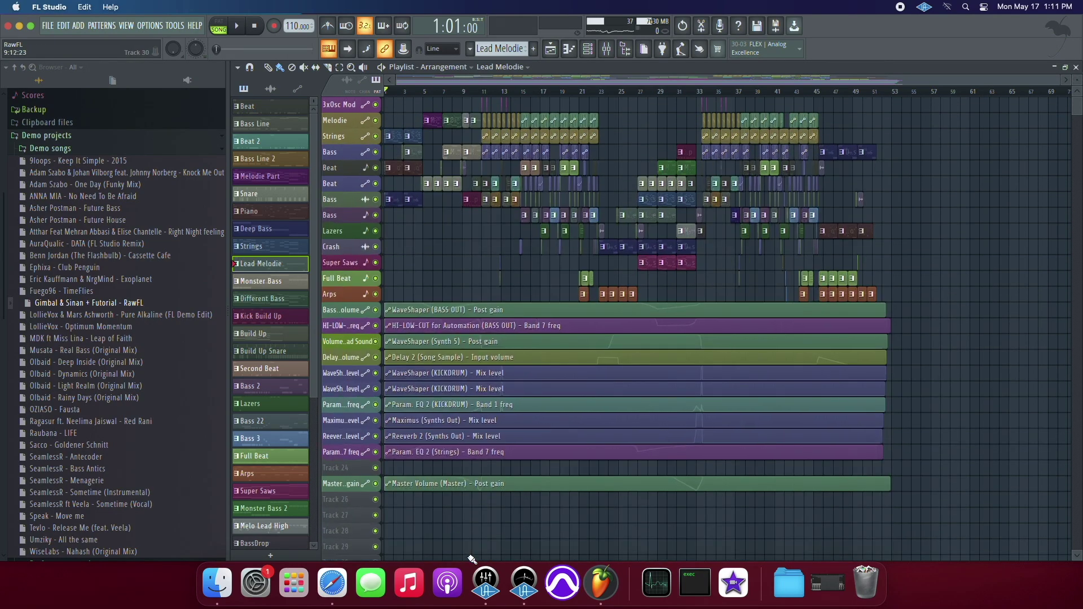